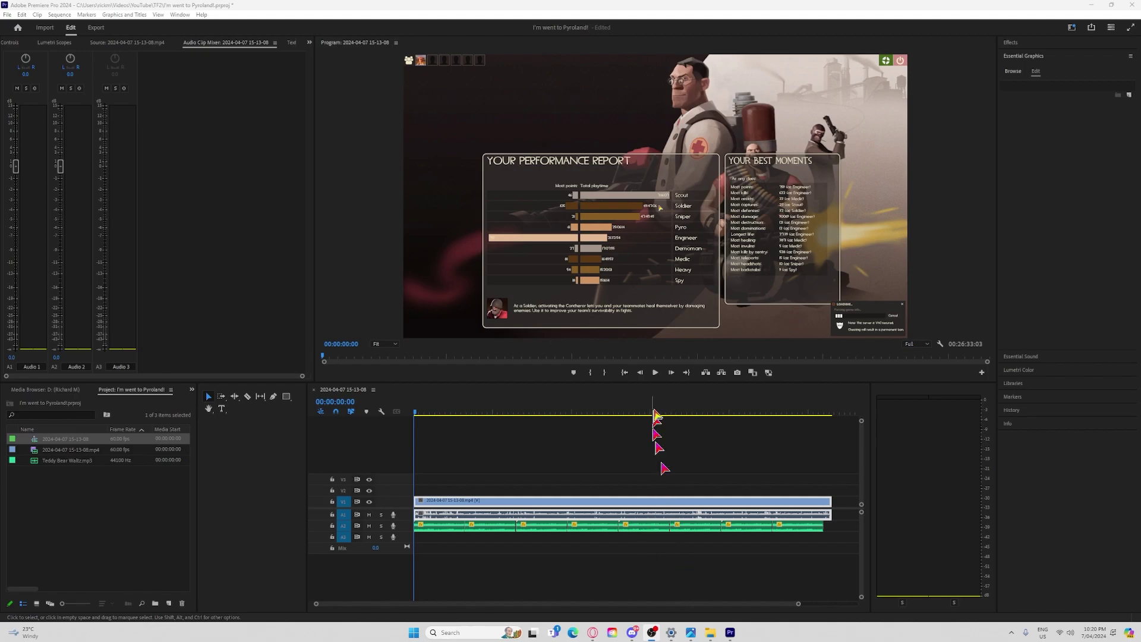
Step: Play the gameplay sequence from the start, then select the A2 clip and the linked V1/A1 clip
left_click(656, 373)
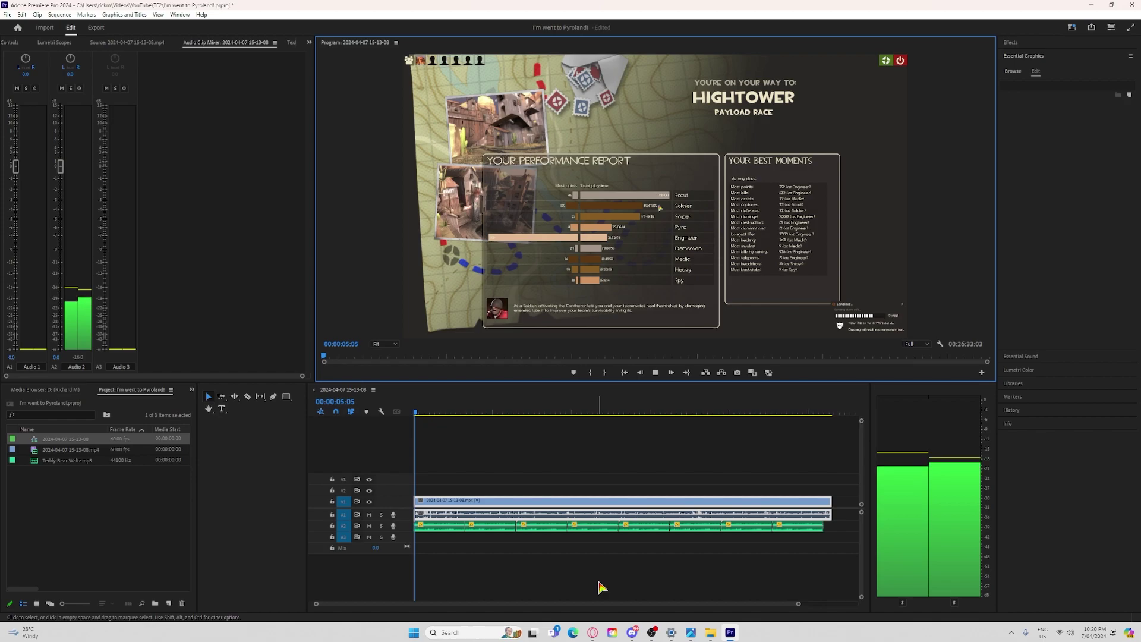
left_click(423, 530)
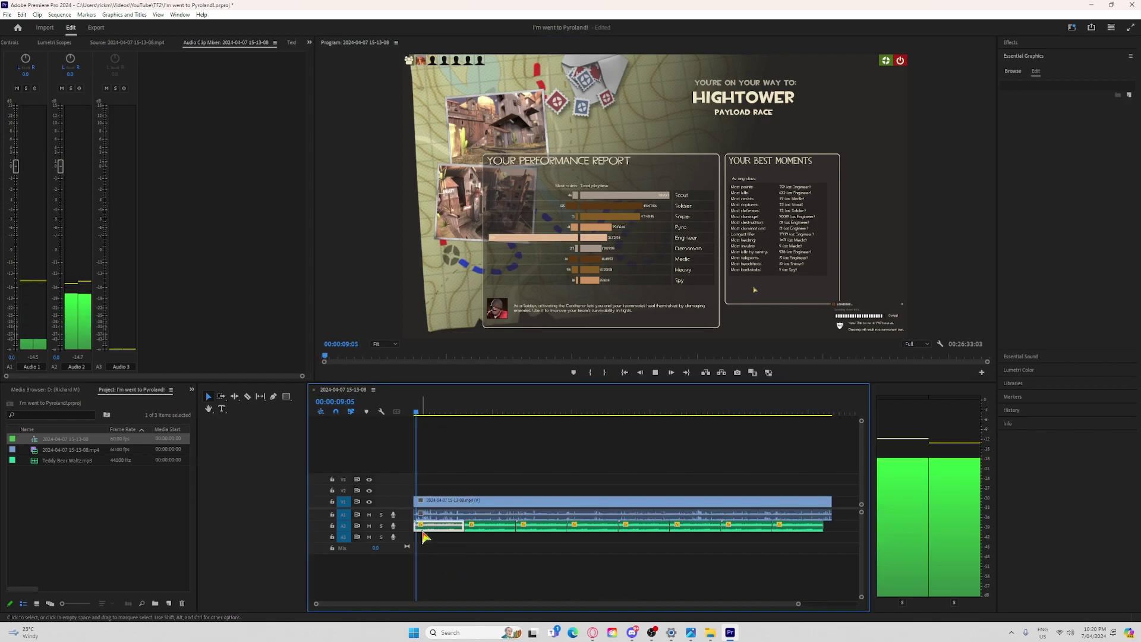
left_click(423, 514)
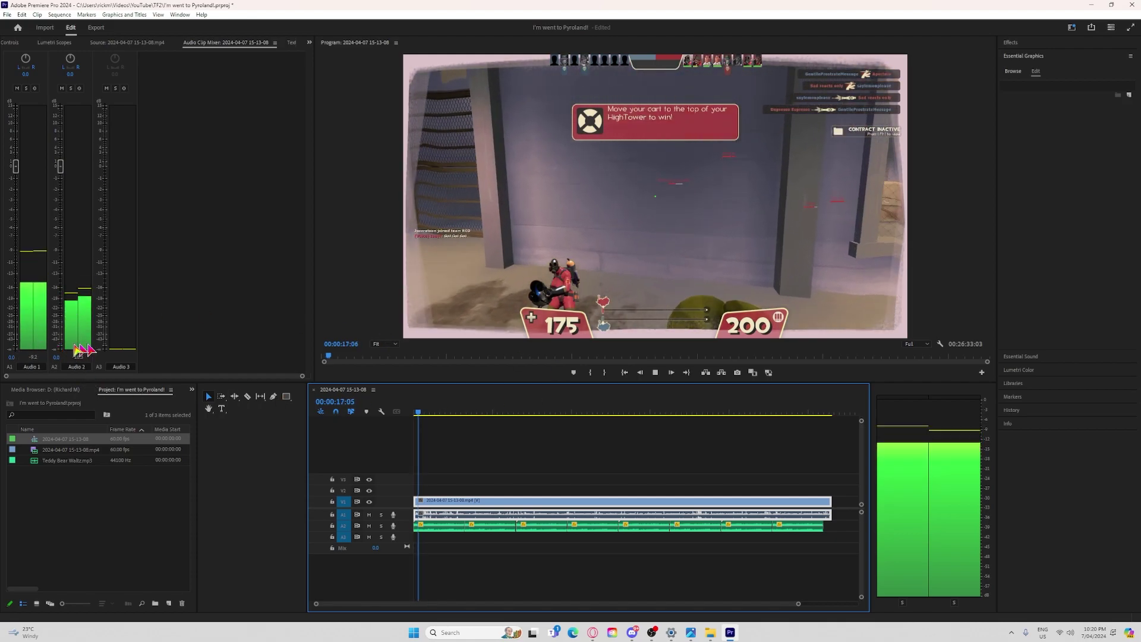
Step: Stop playback and set Premiere's Audio Hardware Default Output to ED270U P
left_click(655, 373)
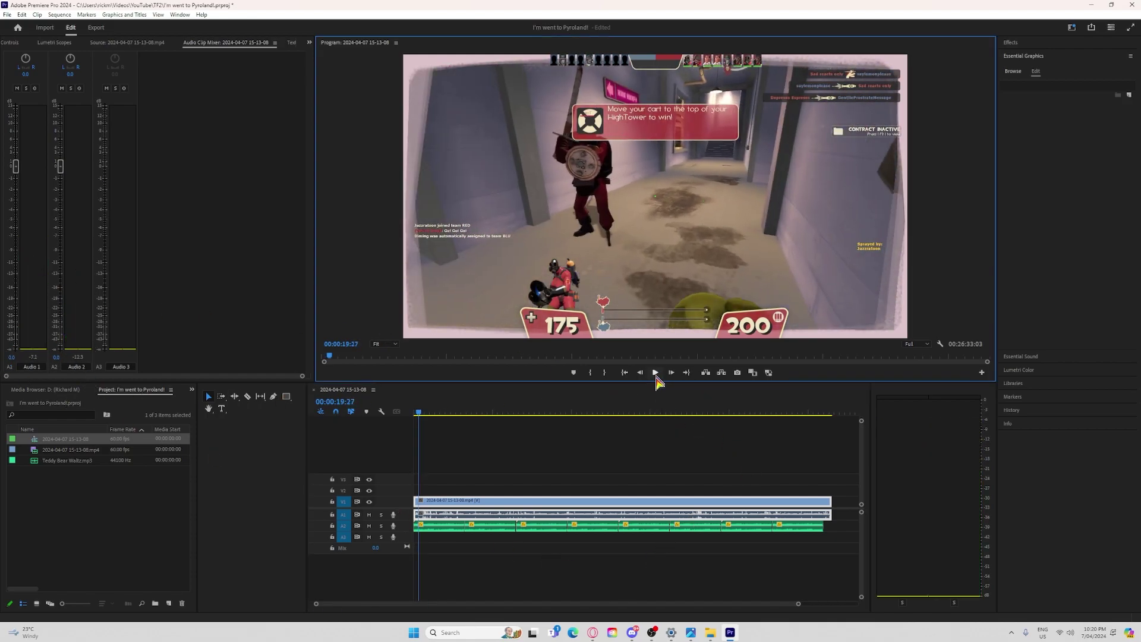
left_click(22, 15)
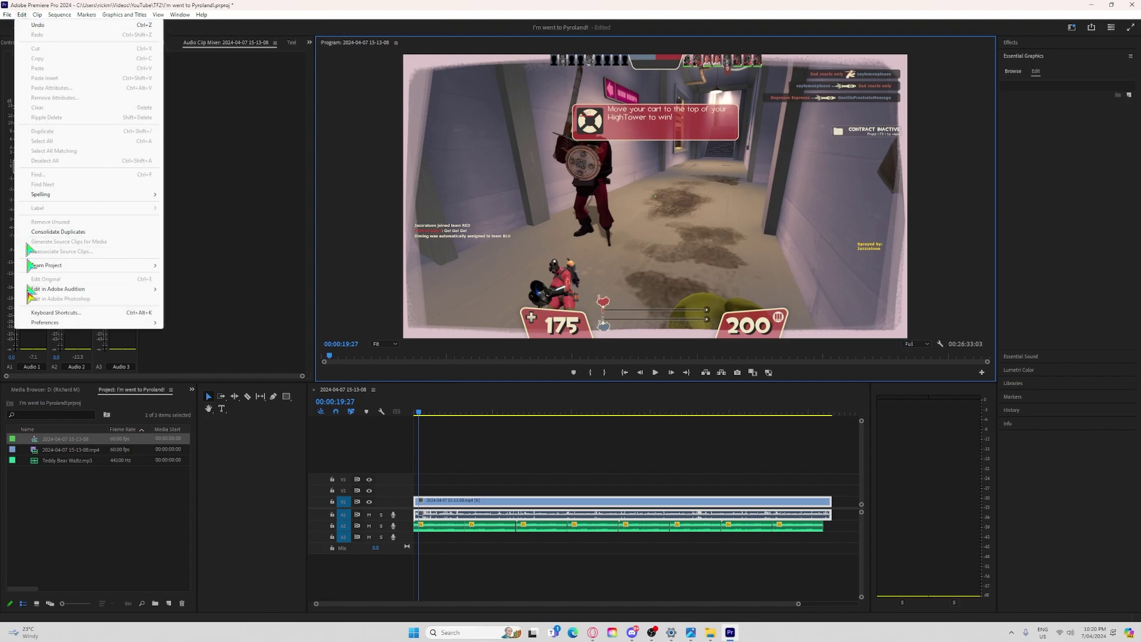
mouse_move(41, 325)
left_click(187, 351)
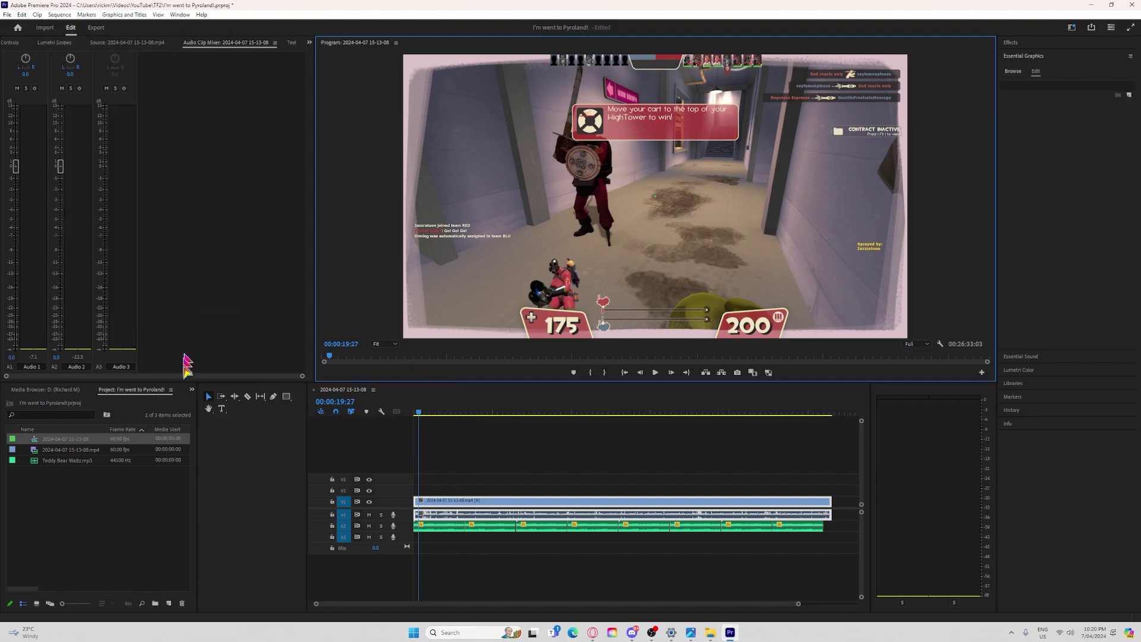
left_click(622, 226)
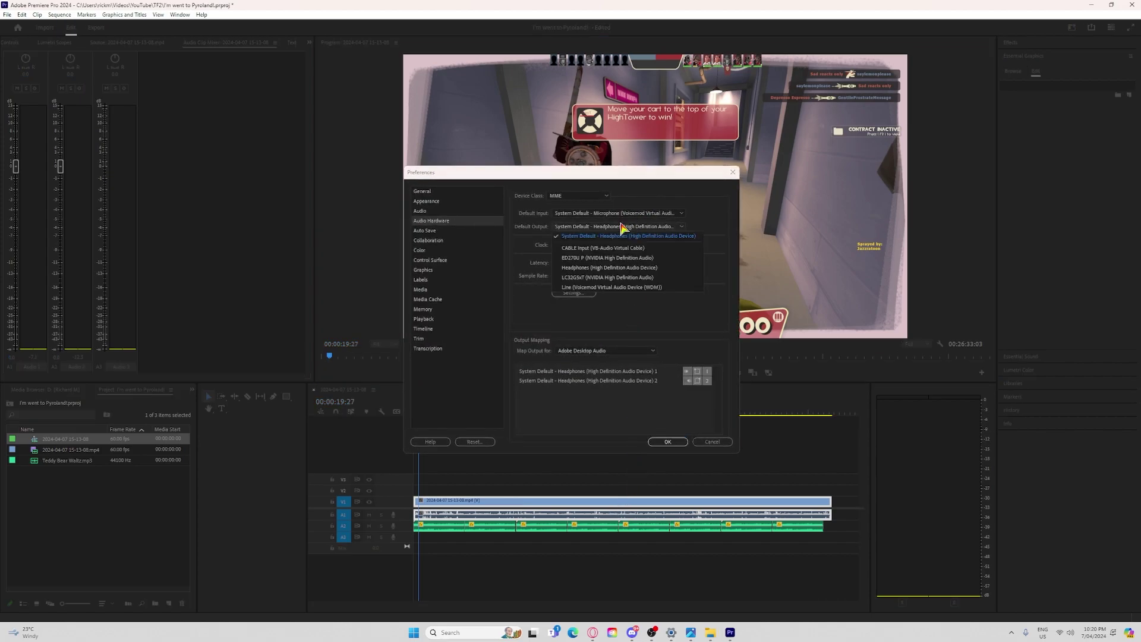
left_click(596, 259)
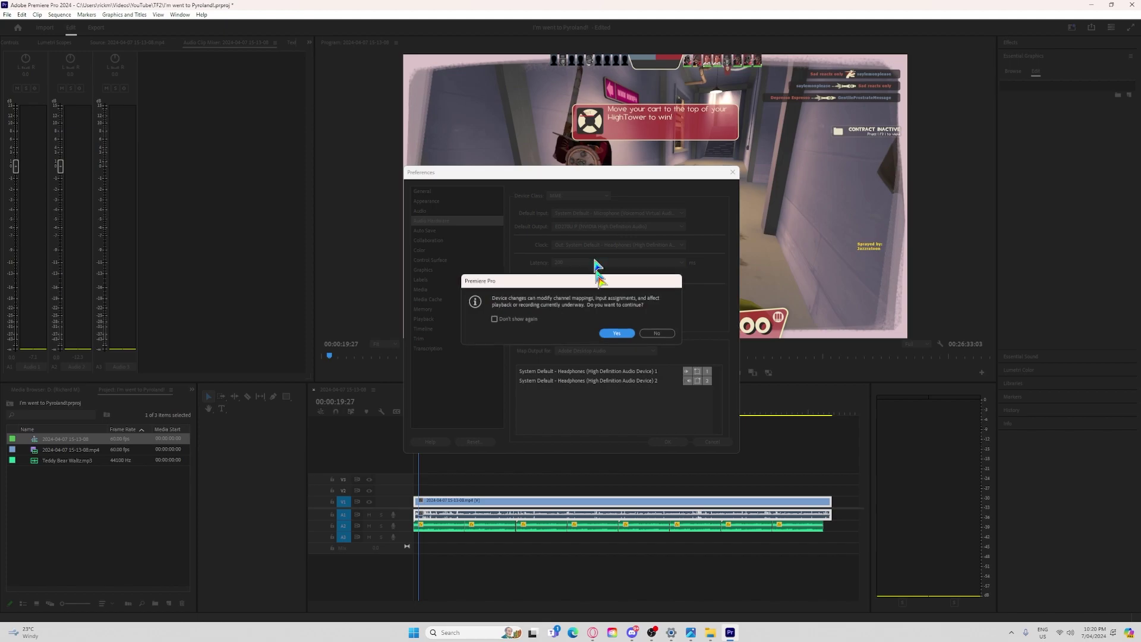
left_click(622, 332)
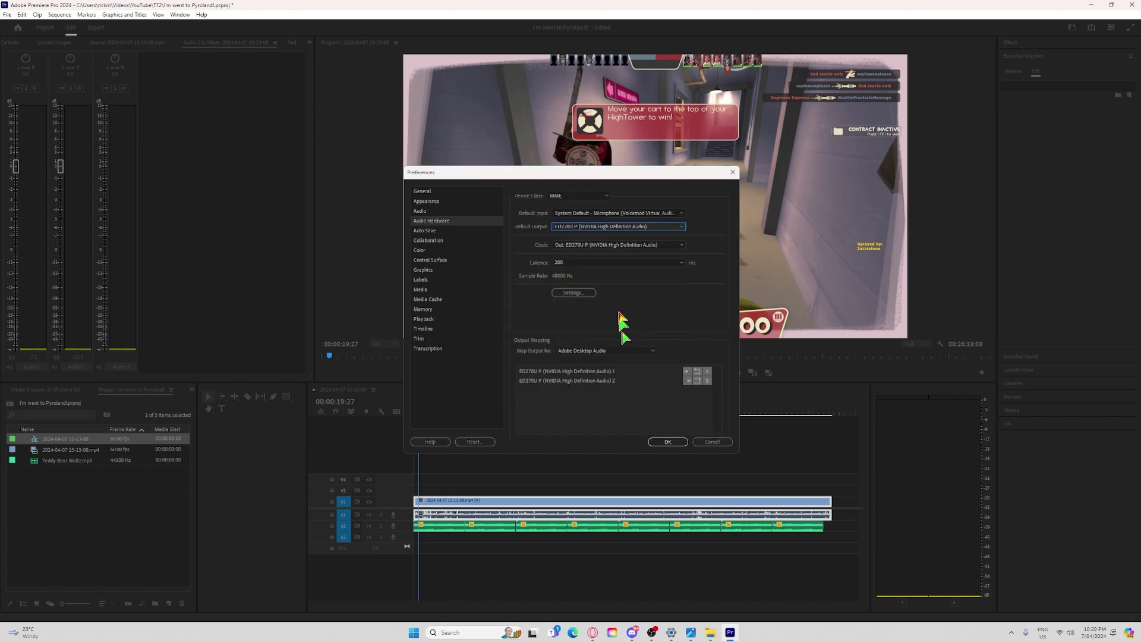
Step: Restore Default Output to System Default - Headphones, apply preferences, and switch to the YouTube tutorial
left_click(581, 231)
left_click(582, 237)
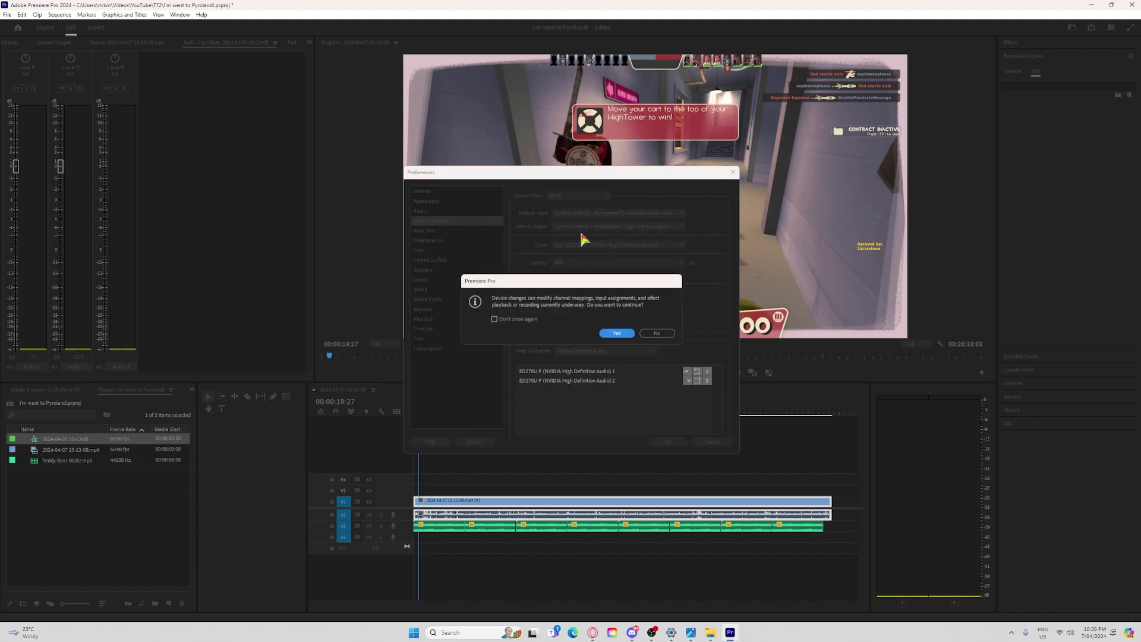
left_click(628, 332)
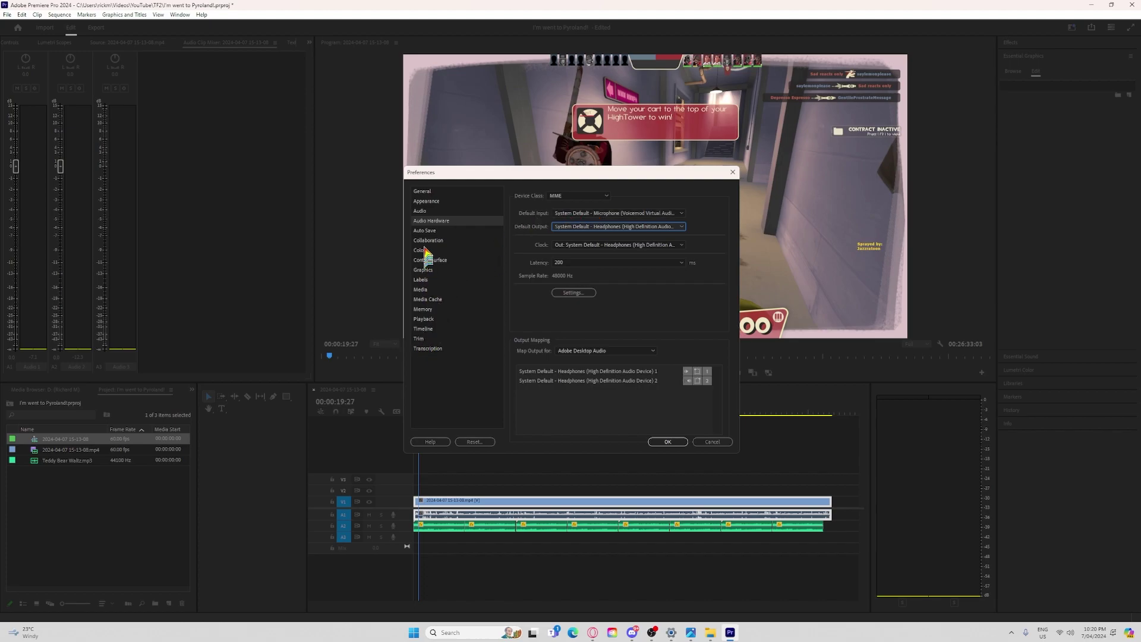
left_click(425, 320)
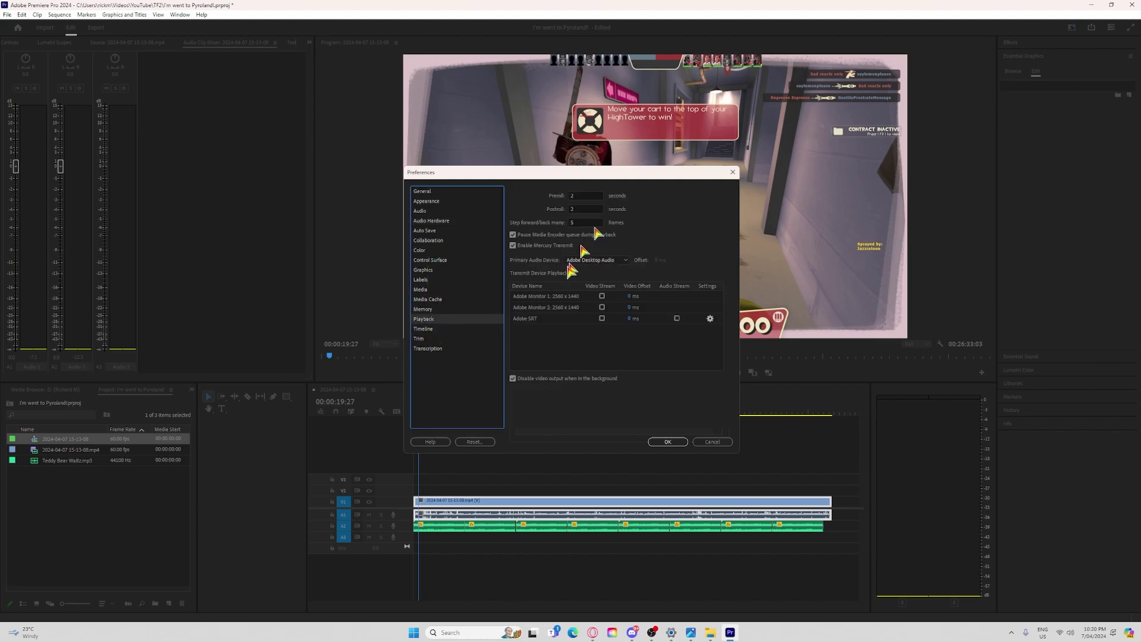
left_click(438, 222)
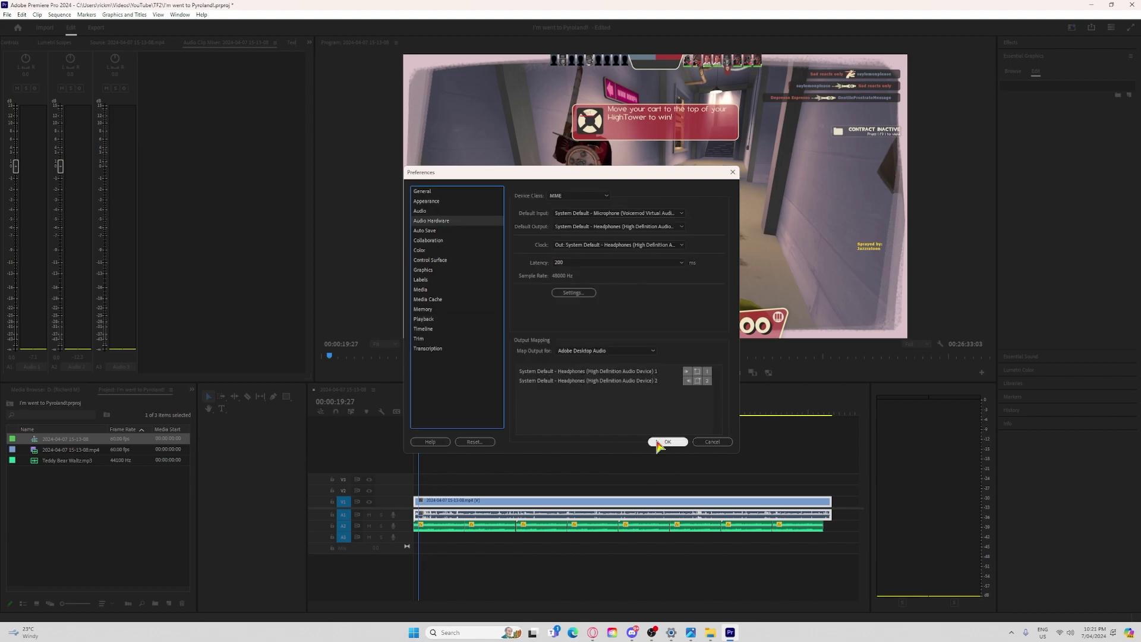
left_click(666, 442)
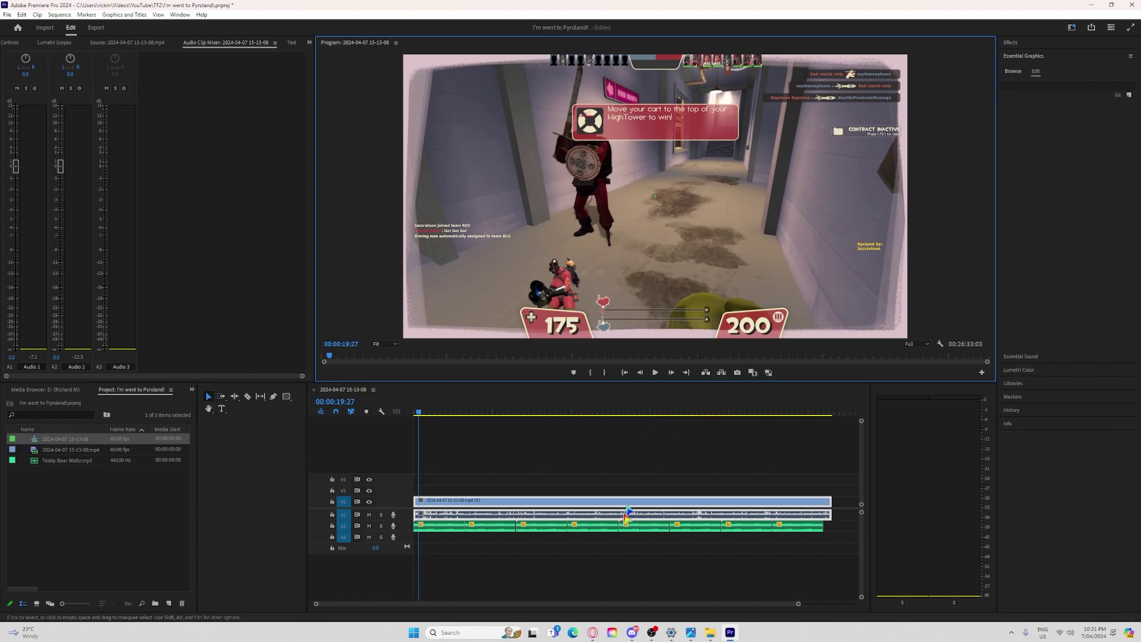
mouse_move(592, 632)
left_click(629, 606)
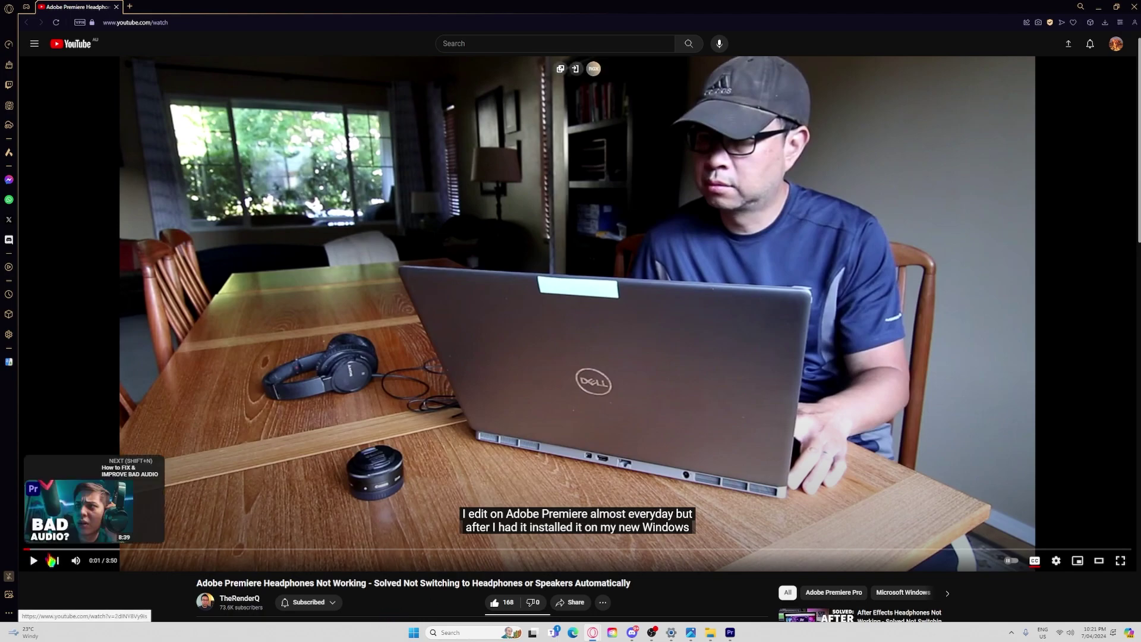
Step: Skip through the tutorial to its Windows Sound settings part, around 1:14
left_click_drag(99, 548, 293, 556)
left_click(298, 550)
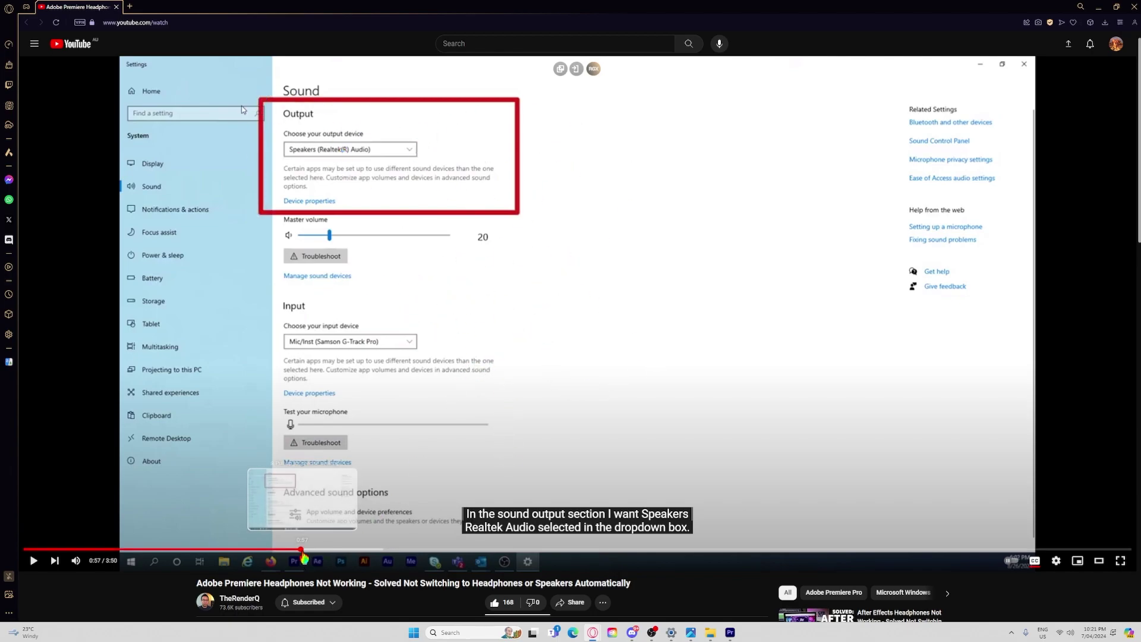
left_click_drag(306, 550, 371, 552)
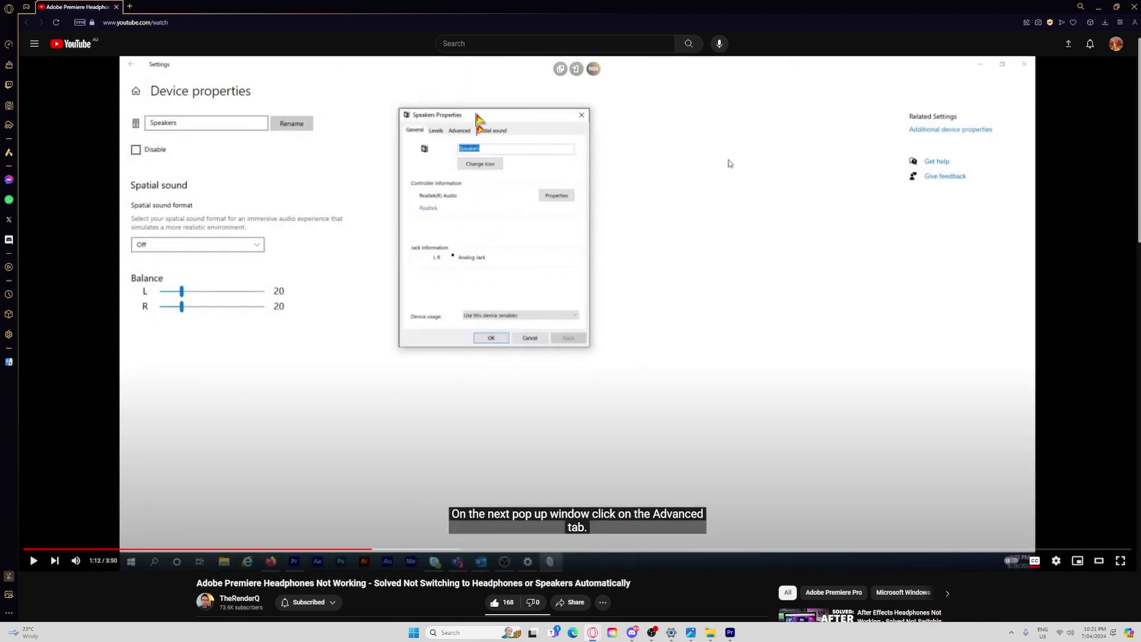
left_click_drag(381, 554, 382, 555)
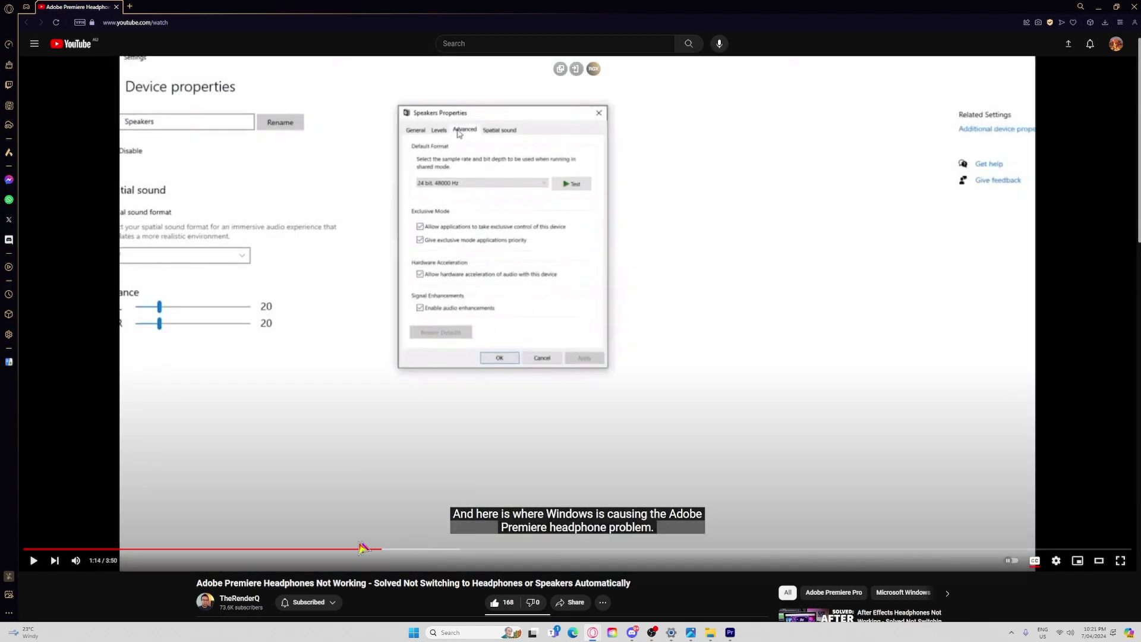
Step: Raise the tutorial to 1080p, watch from 0:53 to about 1:20, then return to Premiere Pro
left_click(1058, 563)
left_click(1040, 531)
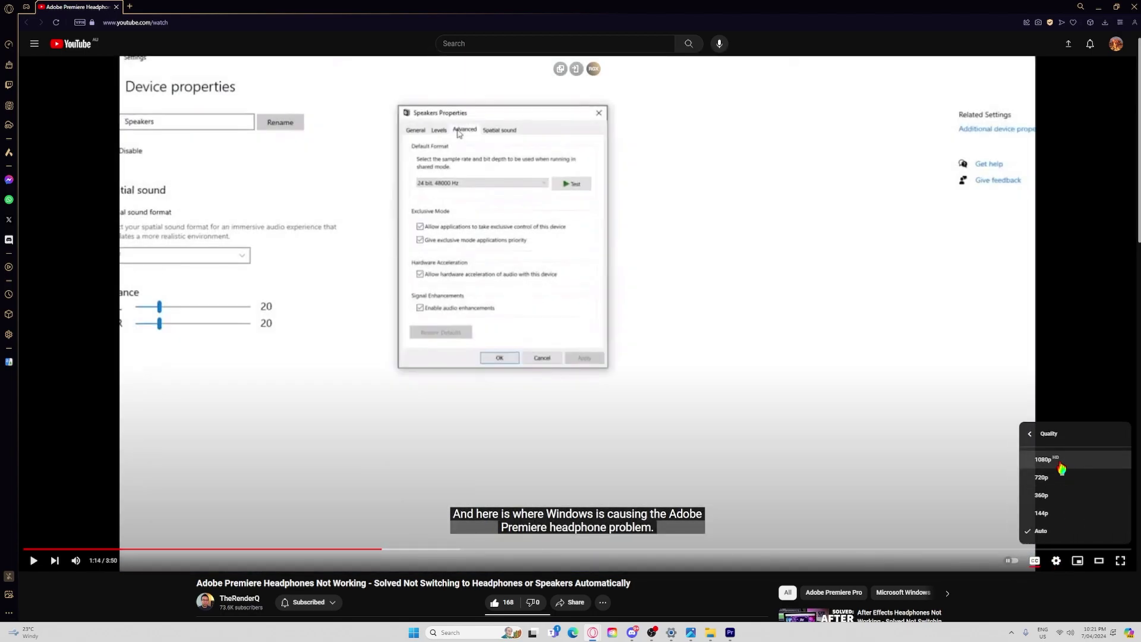
left_click(1046, 462)
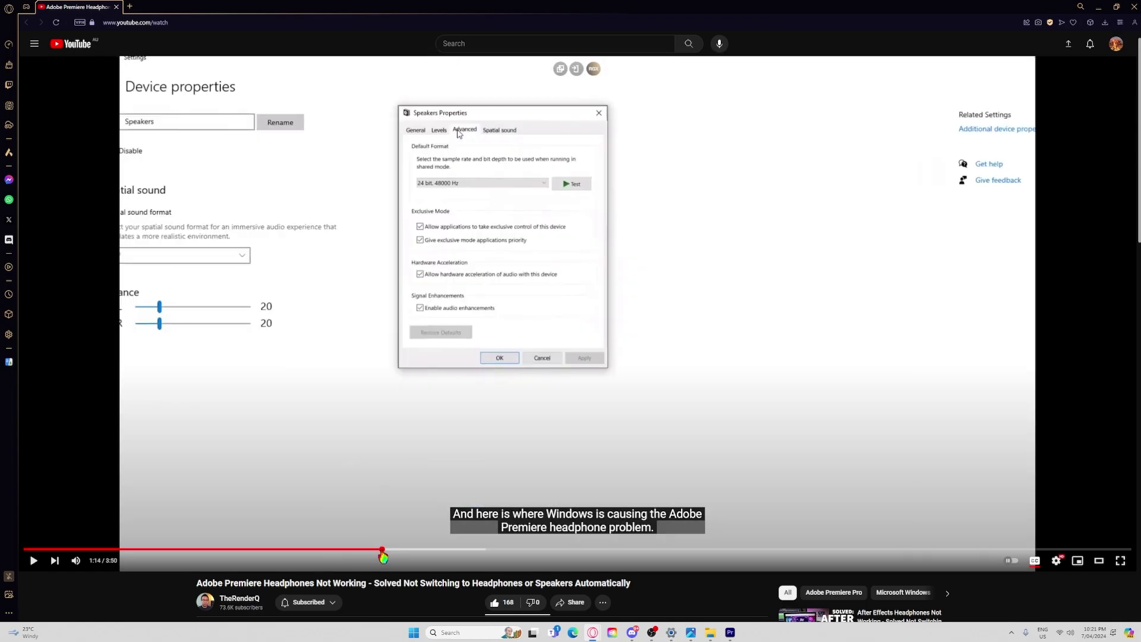
mouse_move(377, 554)
left_mouse_down()
mouse_move(249, 554)
mouse_move(392, 552)
left_mouse_up()
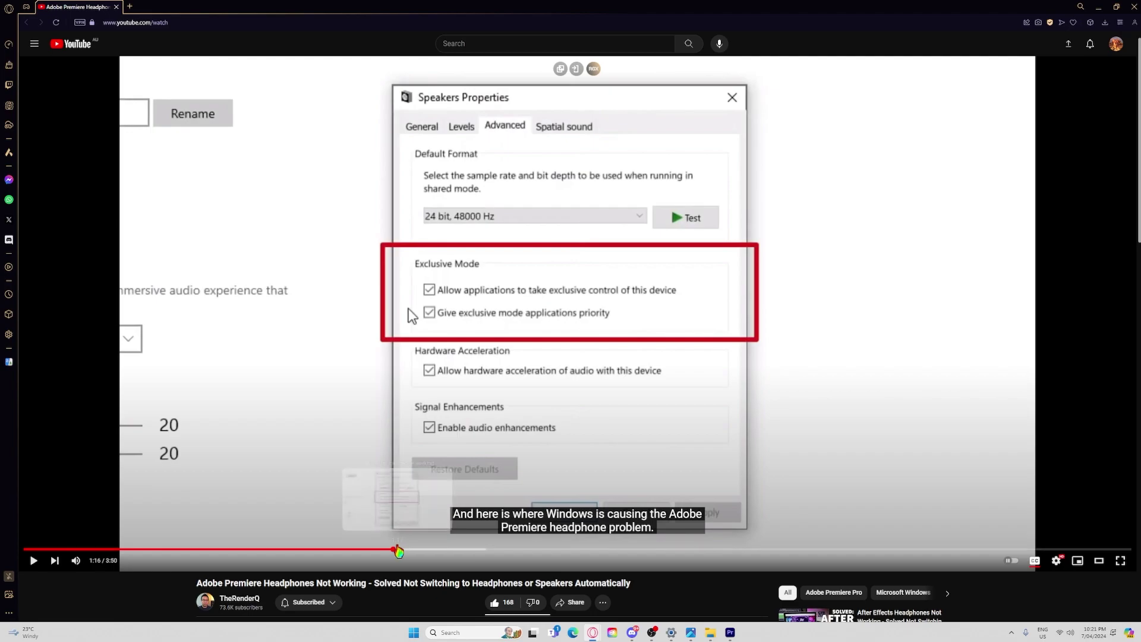
left_click_drag(400, 549, 499, 553)
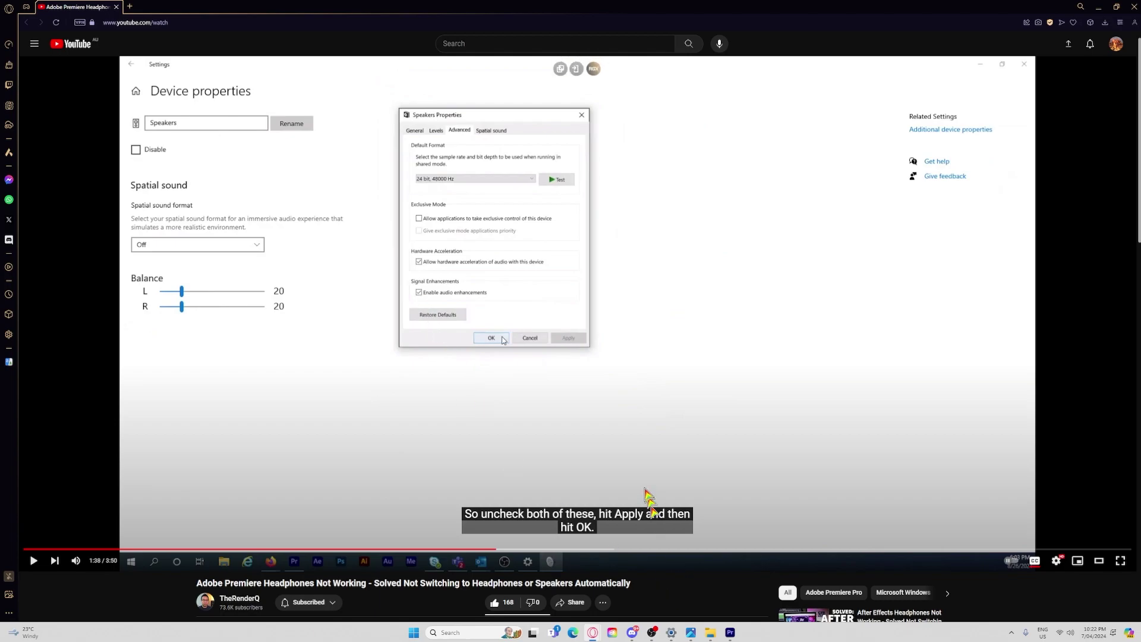
left_click(731, 638)
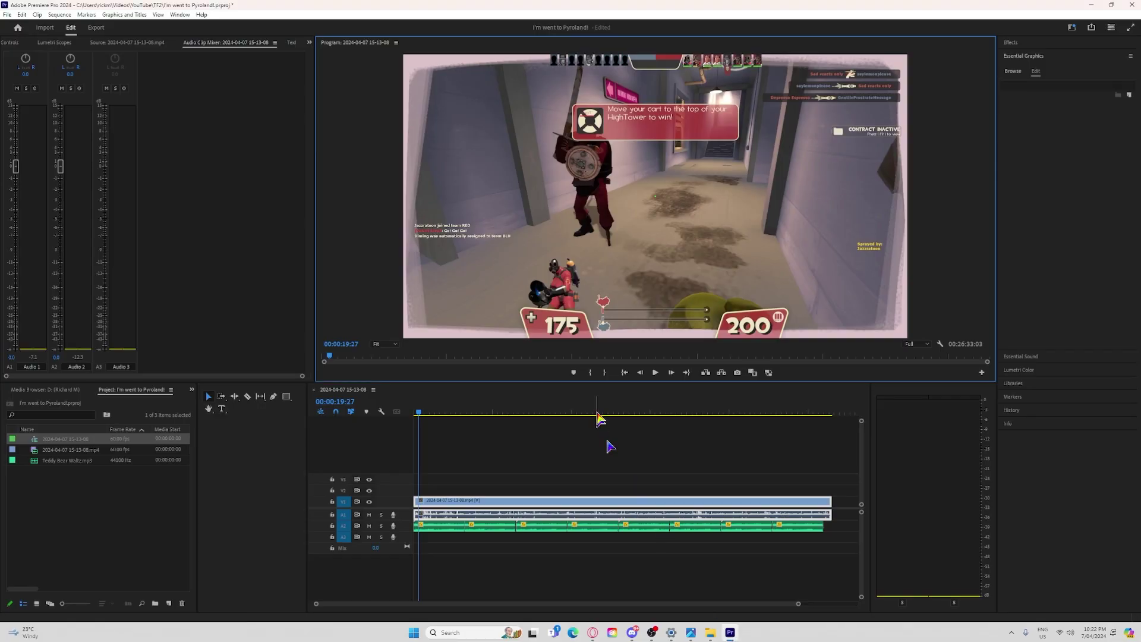
Step: Scrub the timeline near six minutes, play briefly around 06:15, stop, and scrub back toward 06:05
left_click_drag(426, 416, 512, 440)
left_click(655, 372)
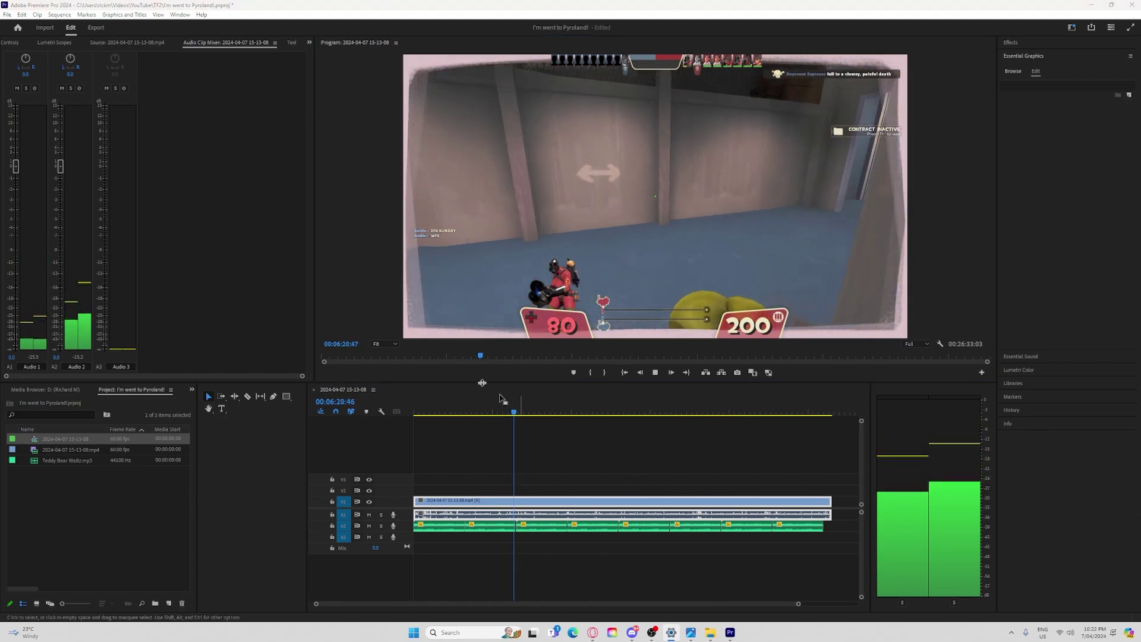
left_click(655, 371)
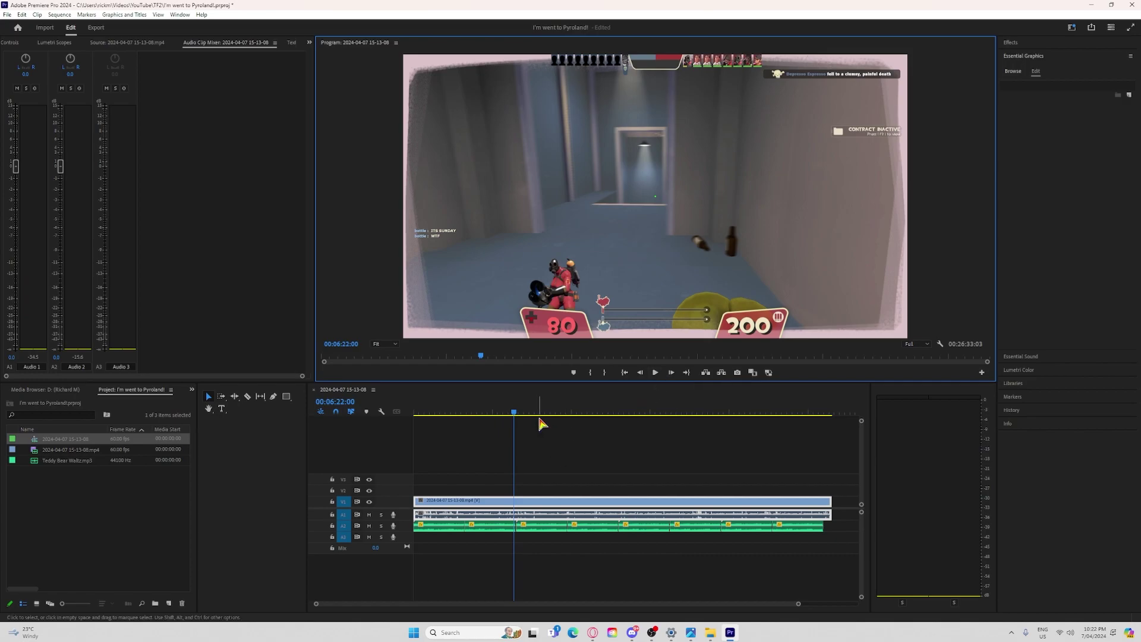
mouse_move(514, 413)
left_mouse_down()
mouse_move(431, 434)
mouse_move(509, 434)
left_mouse_up()
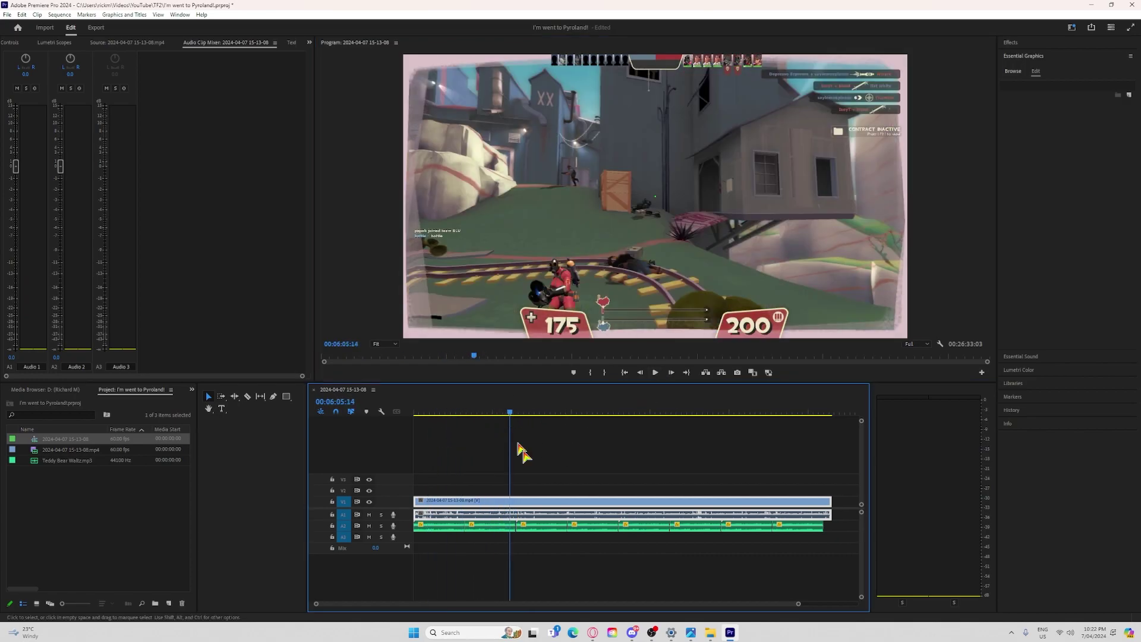
mouse_move(671, 632)
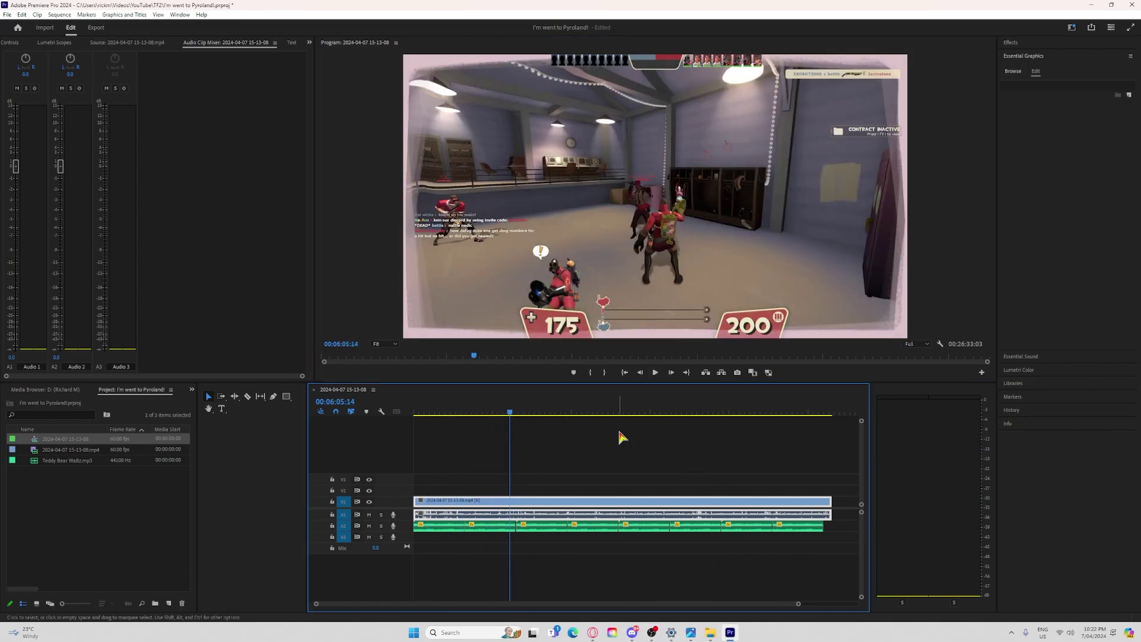
left_click_drag(514, 415, 545, 463)
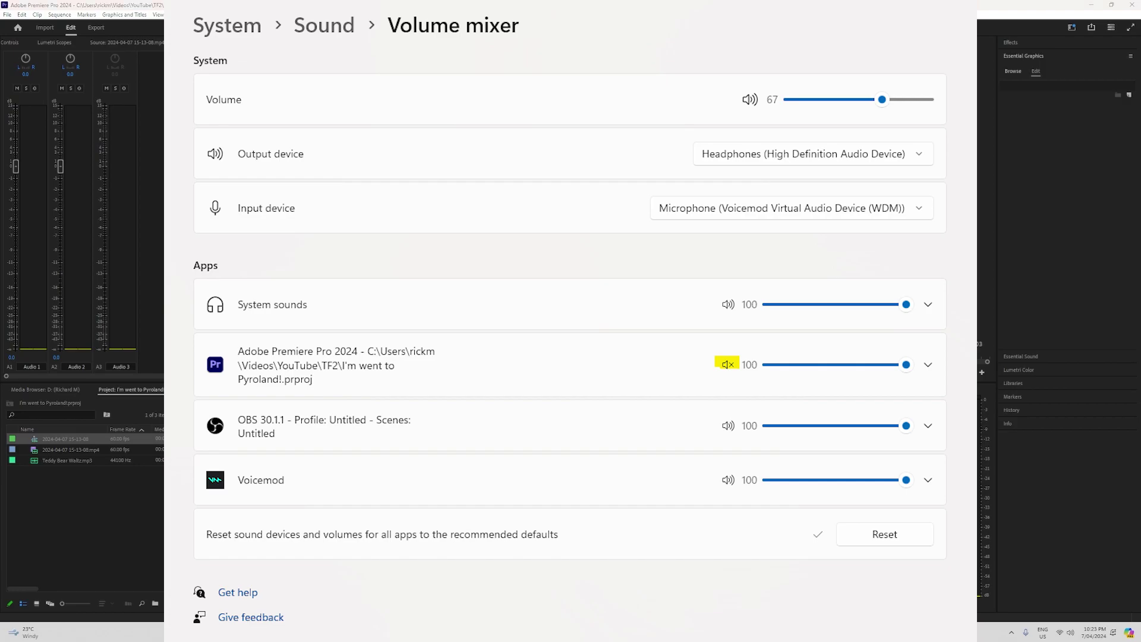
Step: Move the playhead to near the start of the sequence
left_click(423, 411)
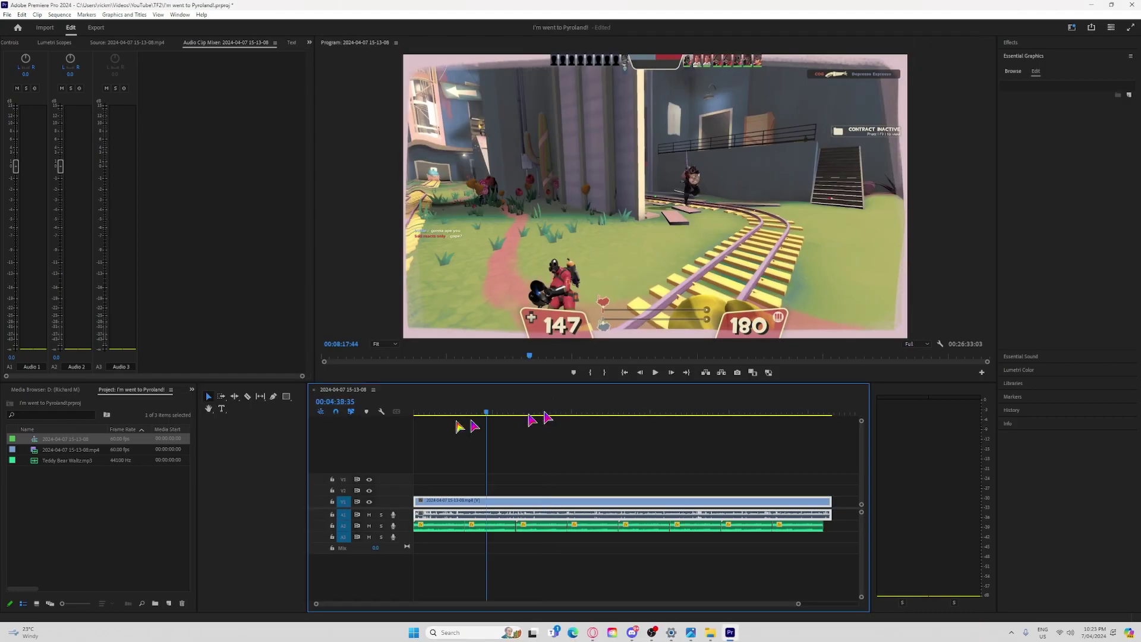
Step: Play and stop the sequence, then replay it from the very beginning using Home
left_click(654, 372)
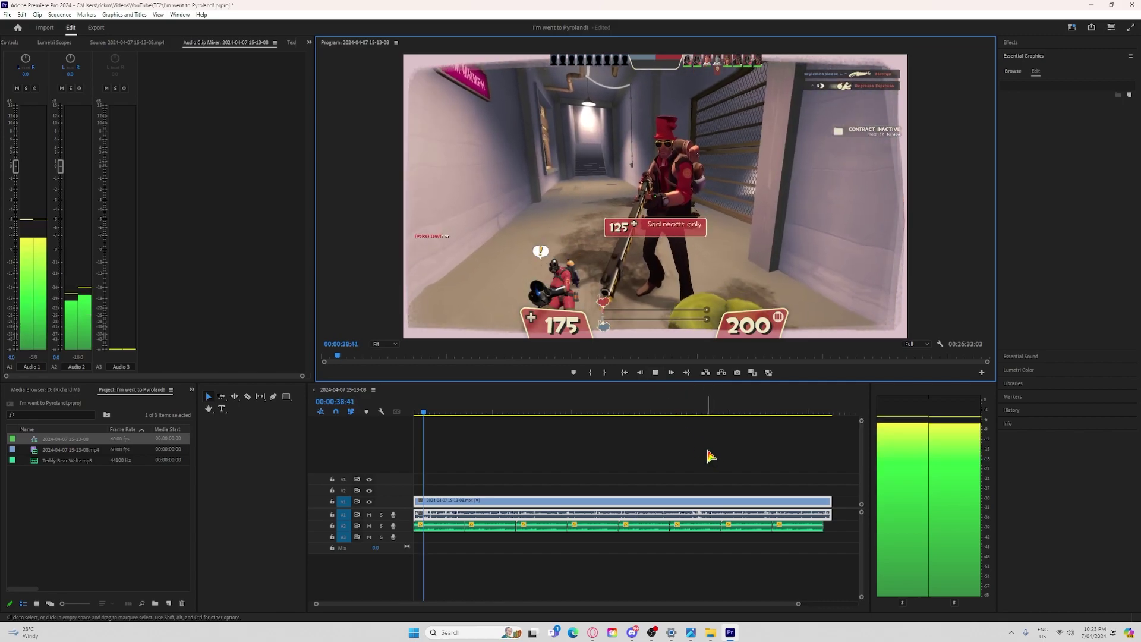
left_click(656, 372)
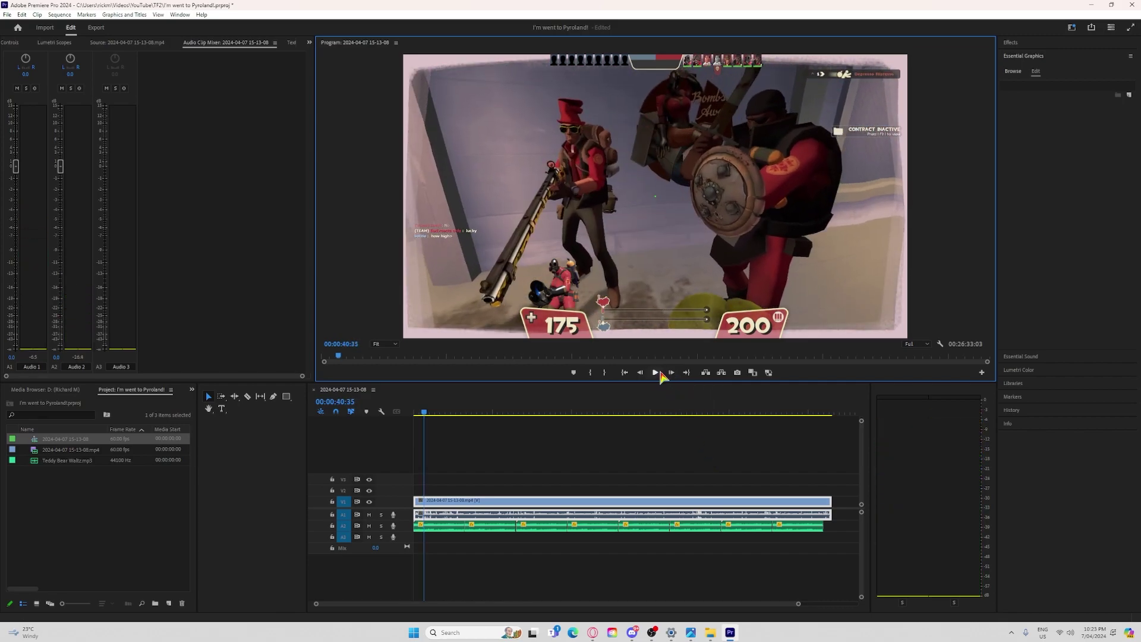
key("Home")
left_click(656, 372)
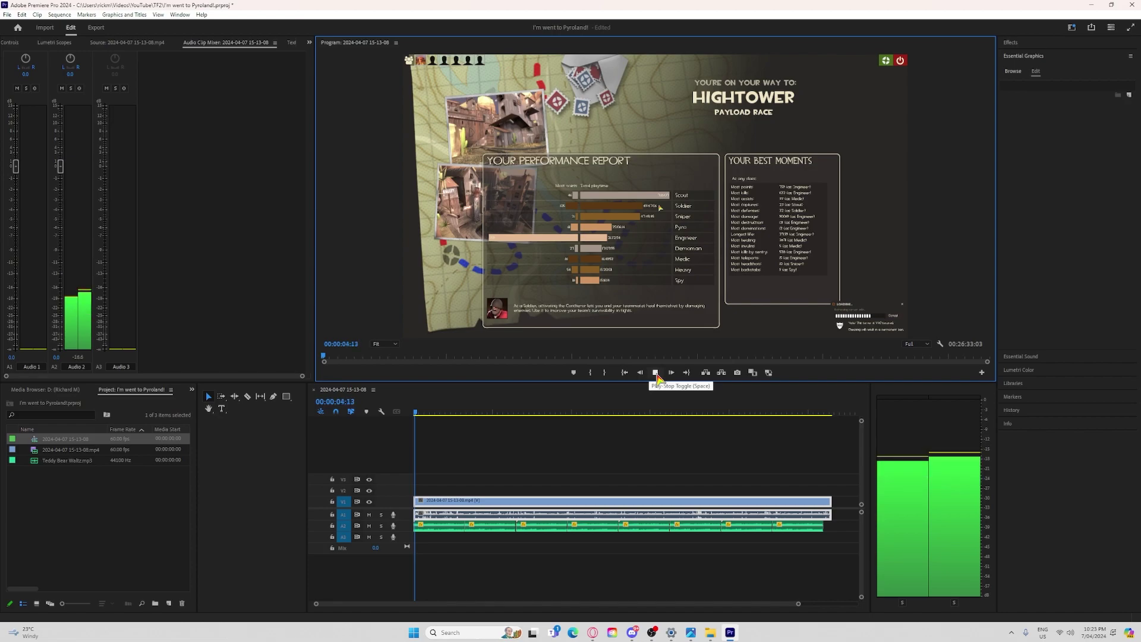
left_click(656, 372)
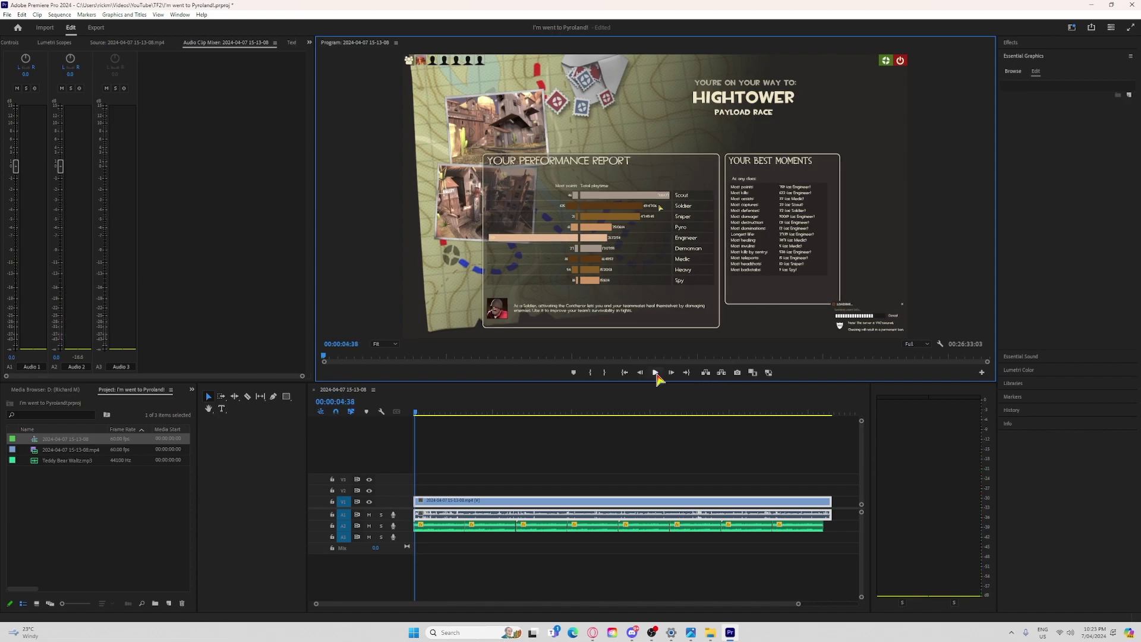
Step: Open and dismiss the Edit menu, play again to test audio, stop, and scrub the playhead
left_click(21, 15)
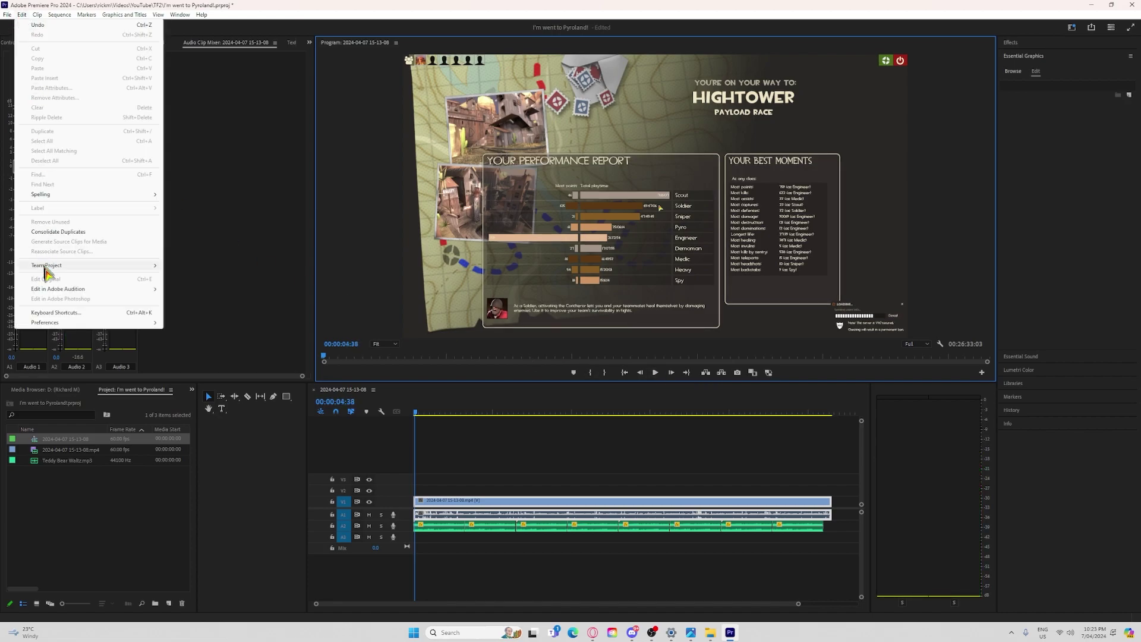
left_click(655, 372)
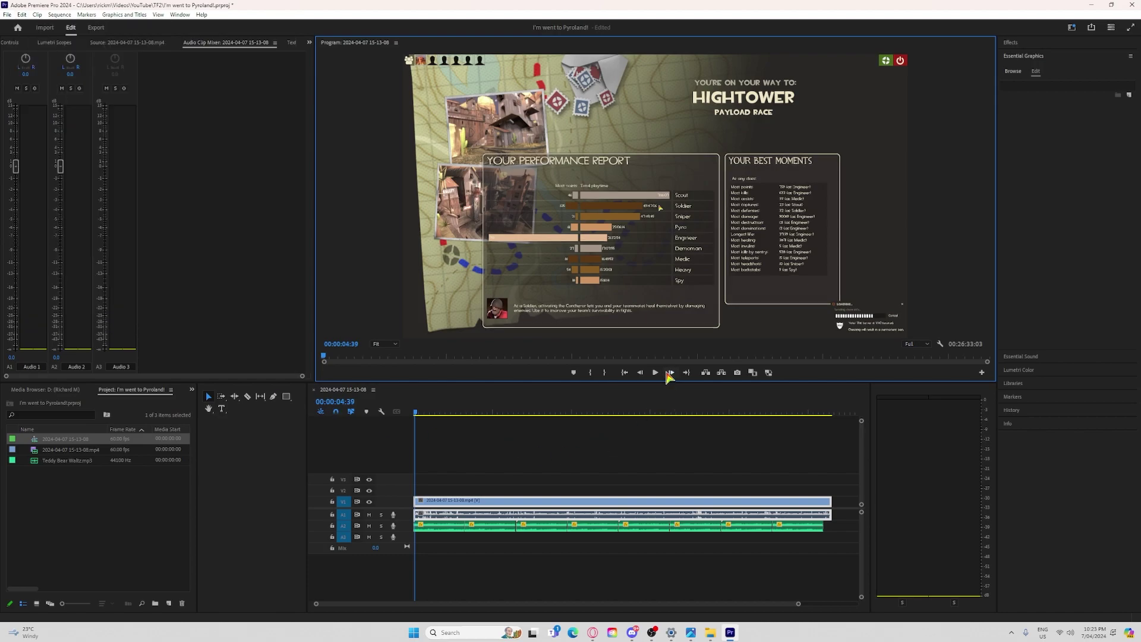
left_click(655, 372)
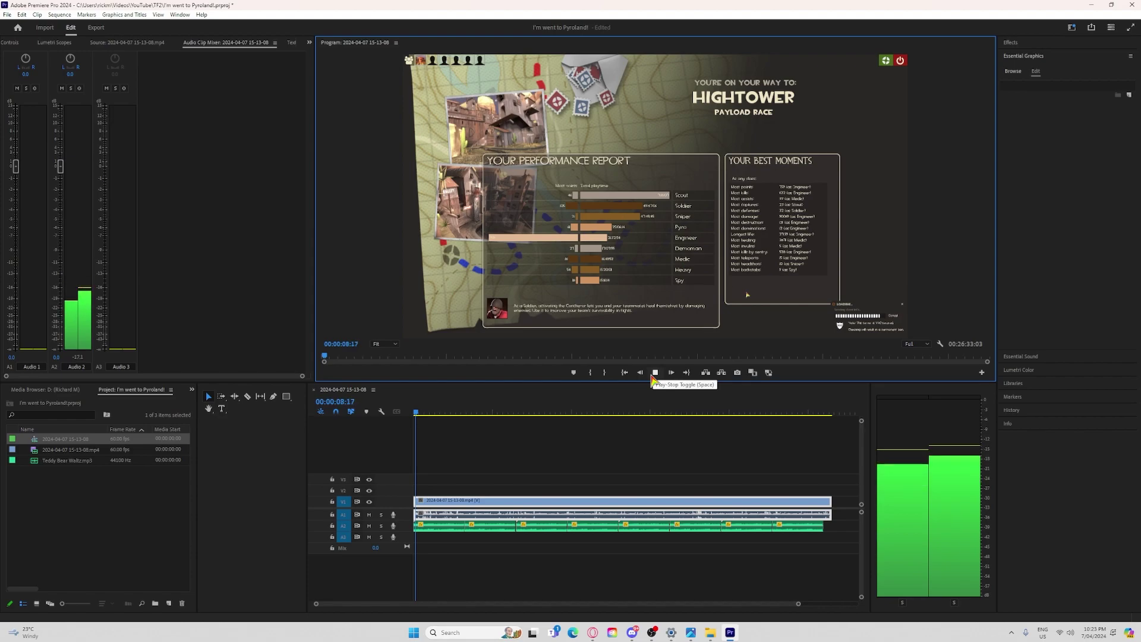
left_click(654, 374)
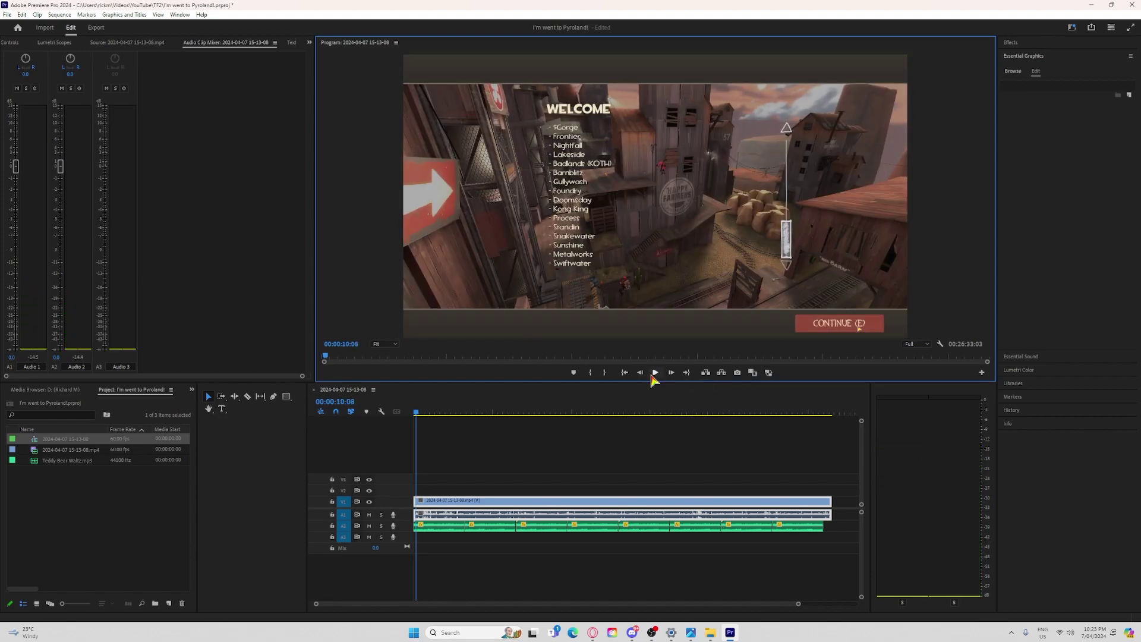
left_click_drag(434, 411, 400, 451)
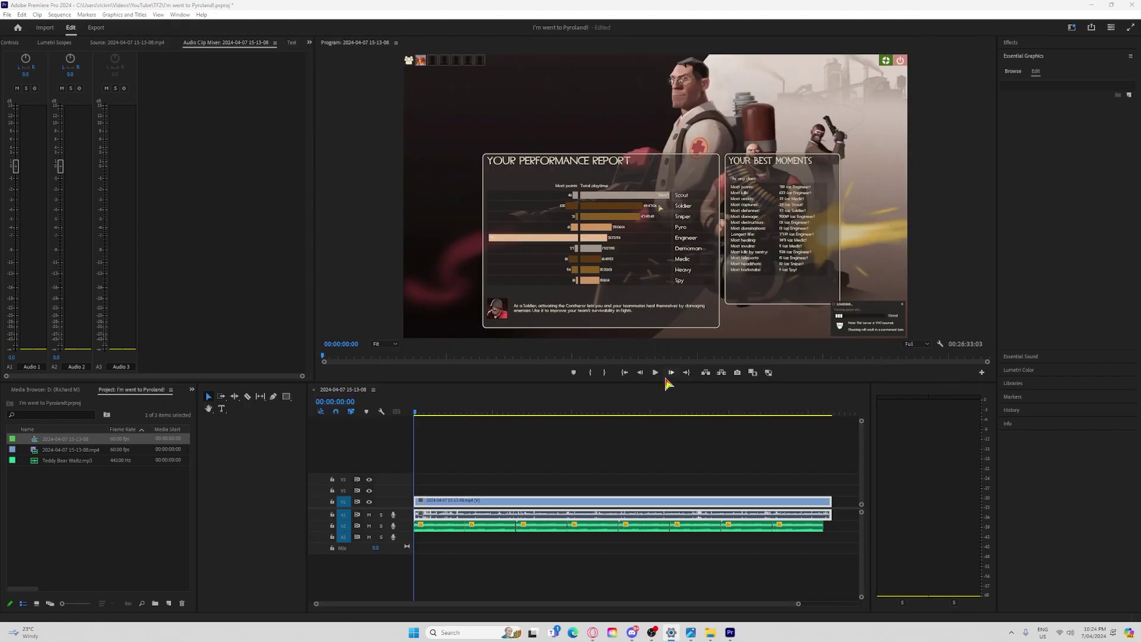
Step: Close the Volume mixer and return to Premiere Pro
left_click(663, 379)
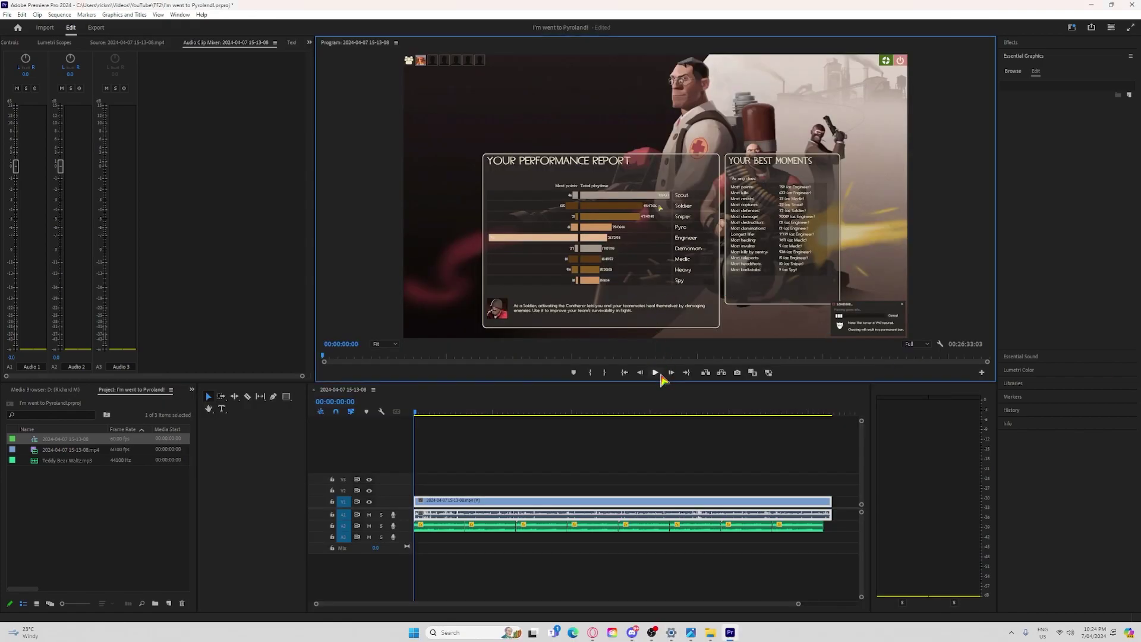
Step: Play the sequence's first few seconds, stop, and drag the playhead back to 00:00:00:00
left_click(655, 373)
left_click(656, 372)
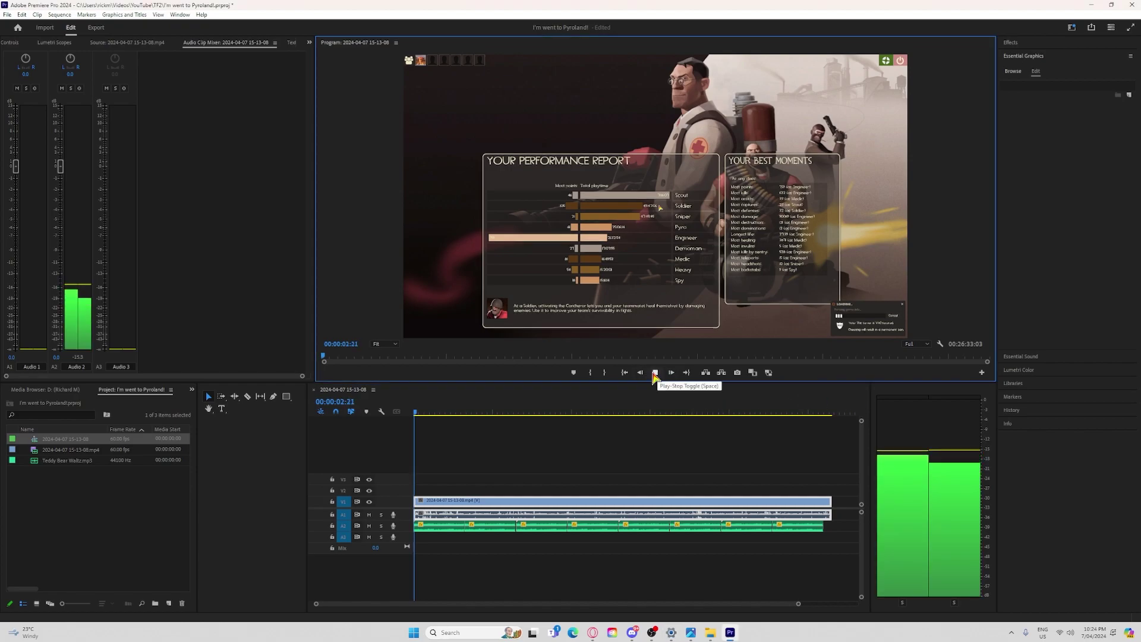
left_click(656, 373)
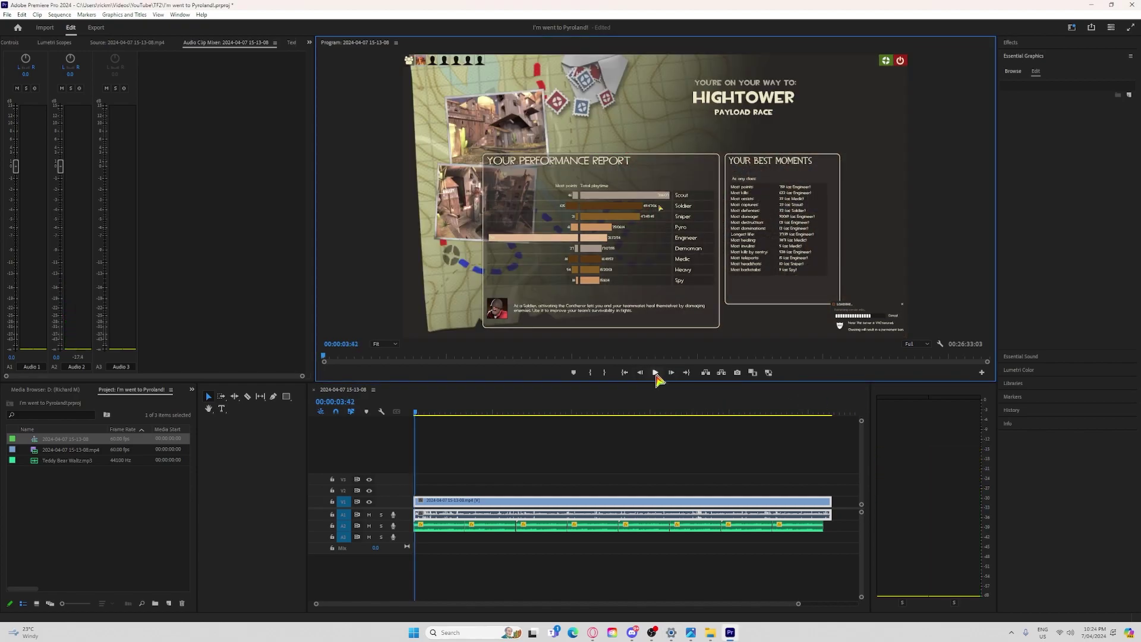
left_click(410, 419)
left_click_drag(420, 415, 407, 412)
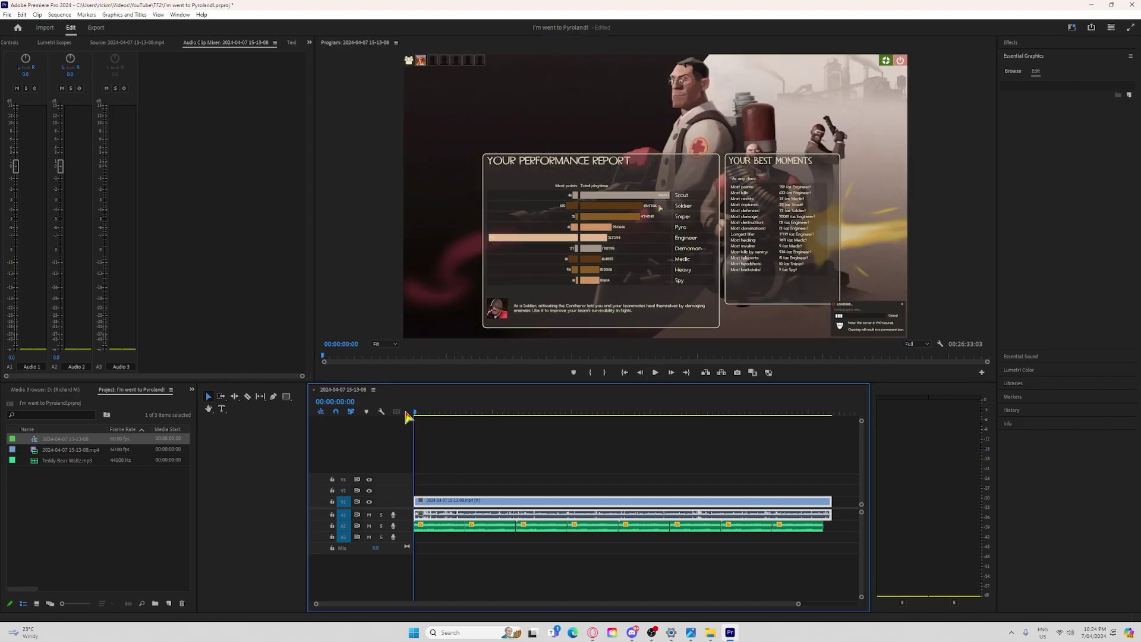